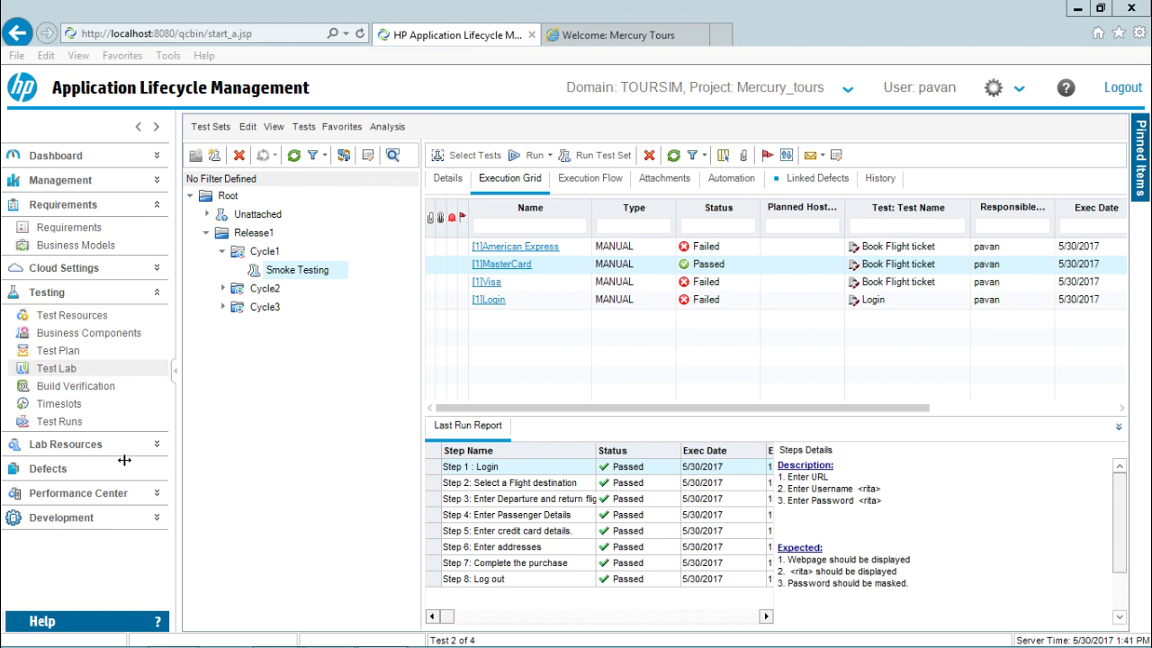
# - Start a new defect in the Defects module and enter "Login Defect" as its summary
pyautogui.click(42, 476)
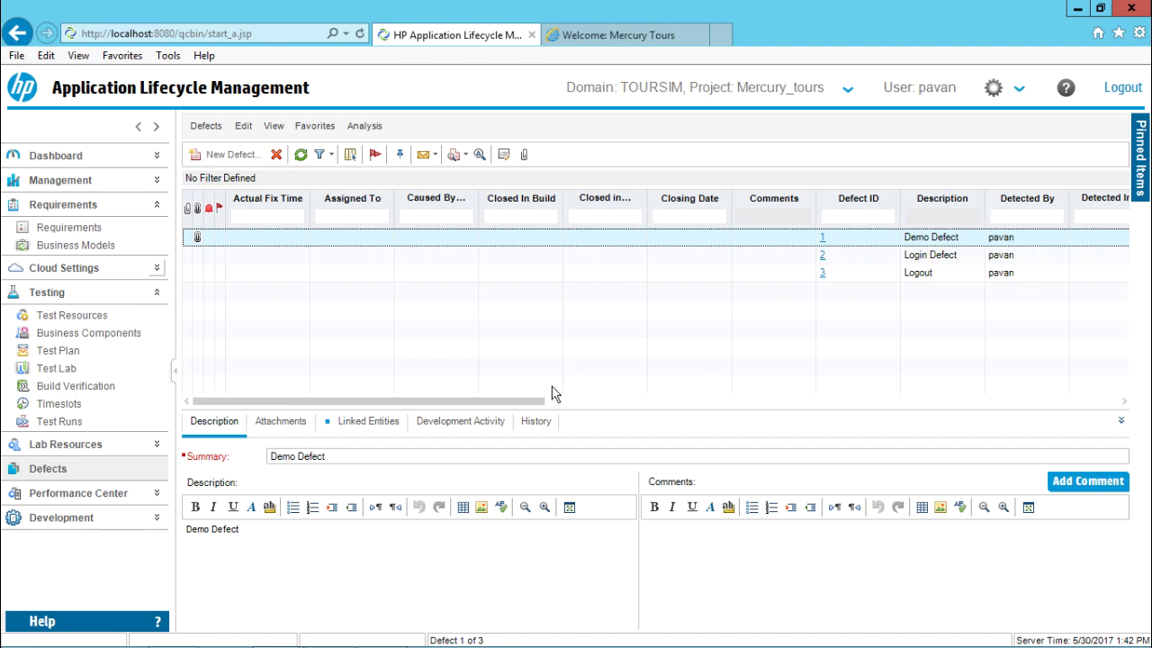
pyautogui.click(216, 125)
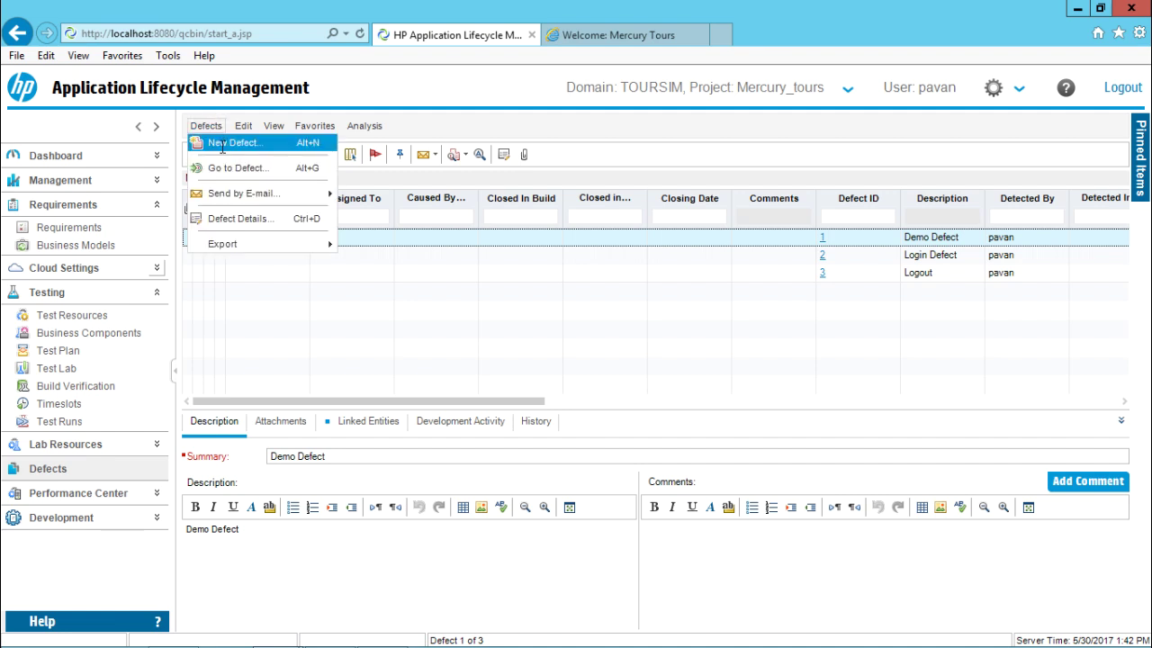
pyautogui.click(445, 112)
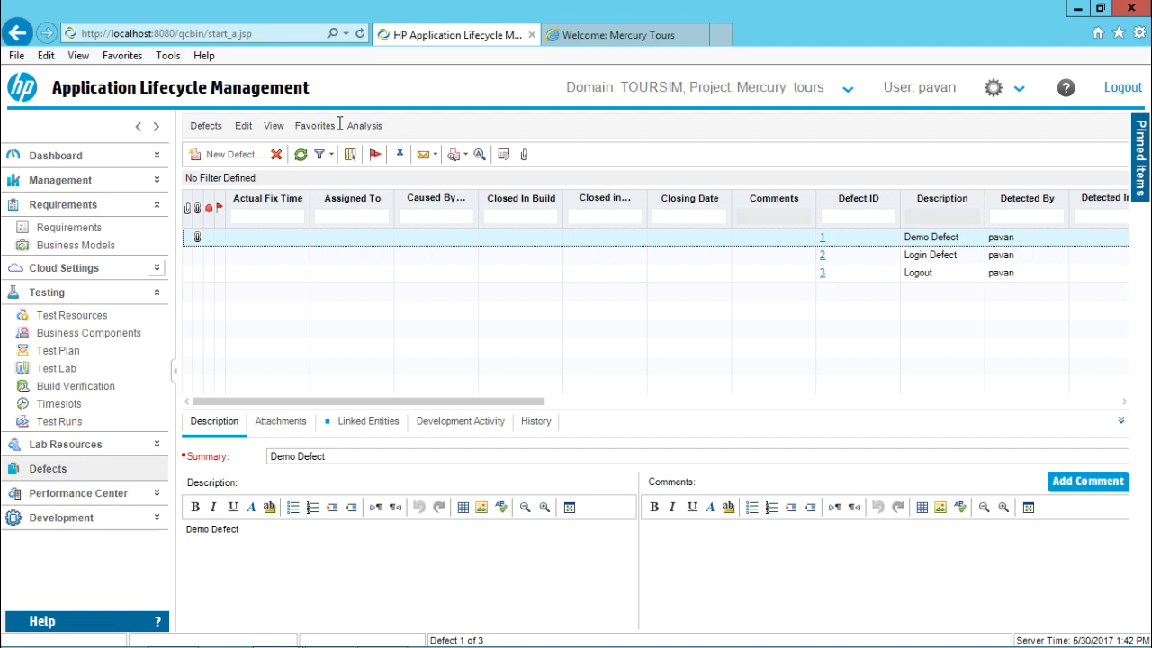
pyautogui.click(222, 152)
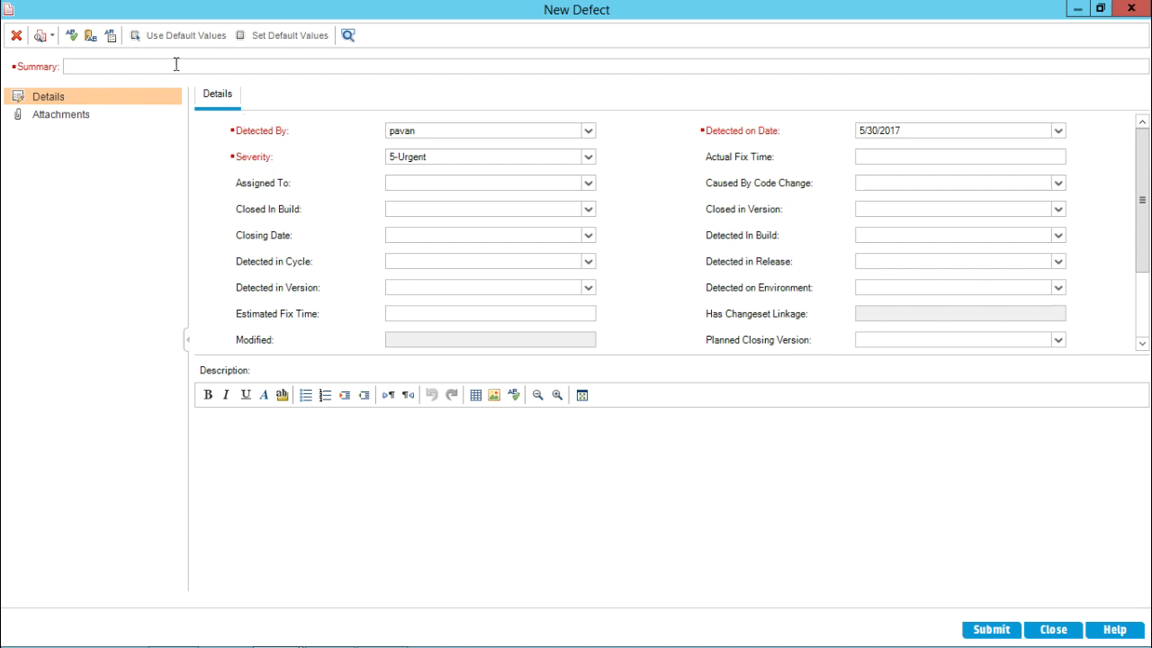
pyautogui.write('Login Defect')
# - Enter the description "On entering valid username and password and clicking on Sign in button, Flight finder page is not displayed."
pyautogui.click(199, 416)
pyautogui.write('On entering')
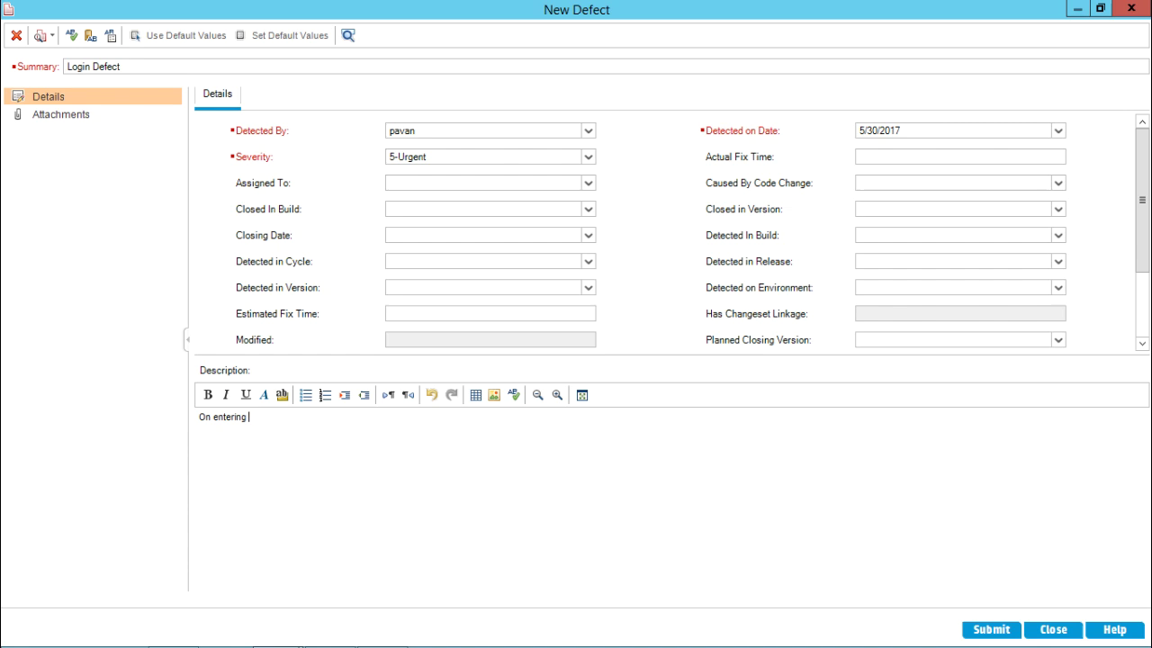
pyautogui.write(' valid user')
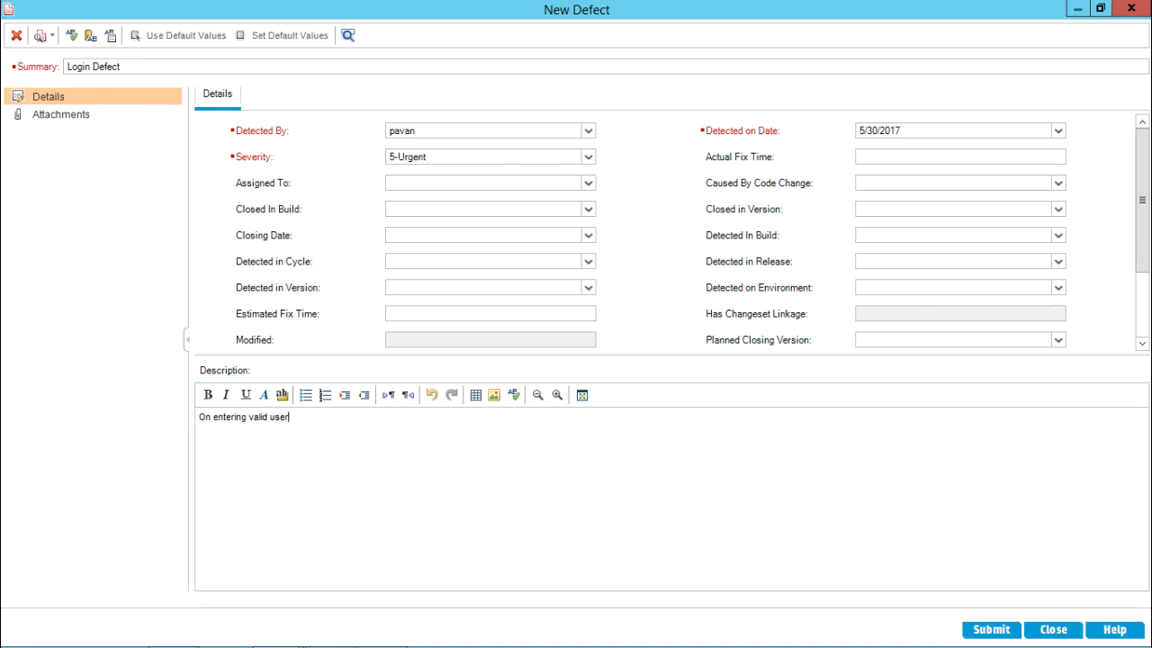
pyautogui.write('name and password and clicking on ')
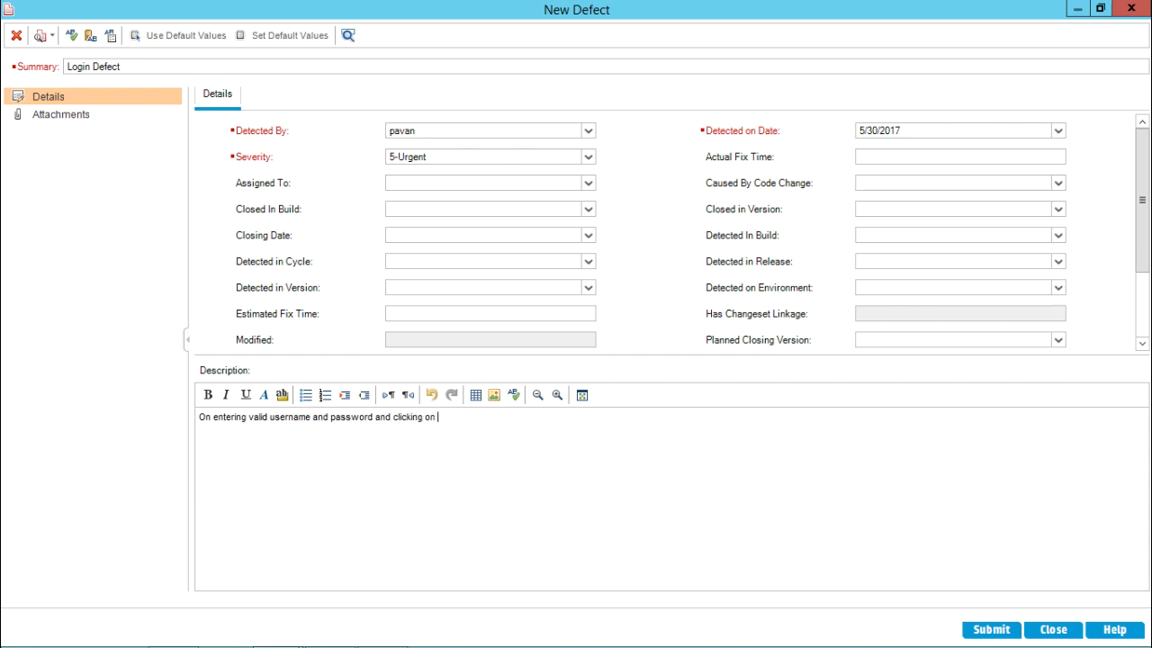
pyautogui.write('Sign in button, Flight finder page s')
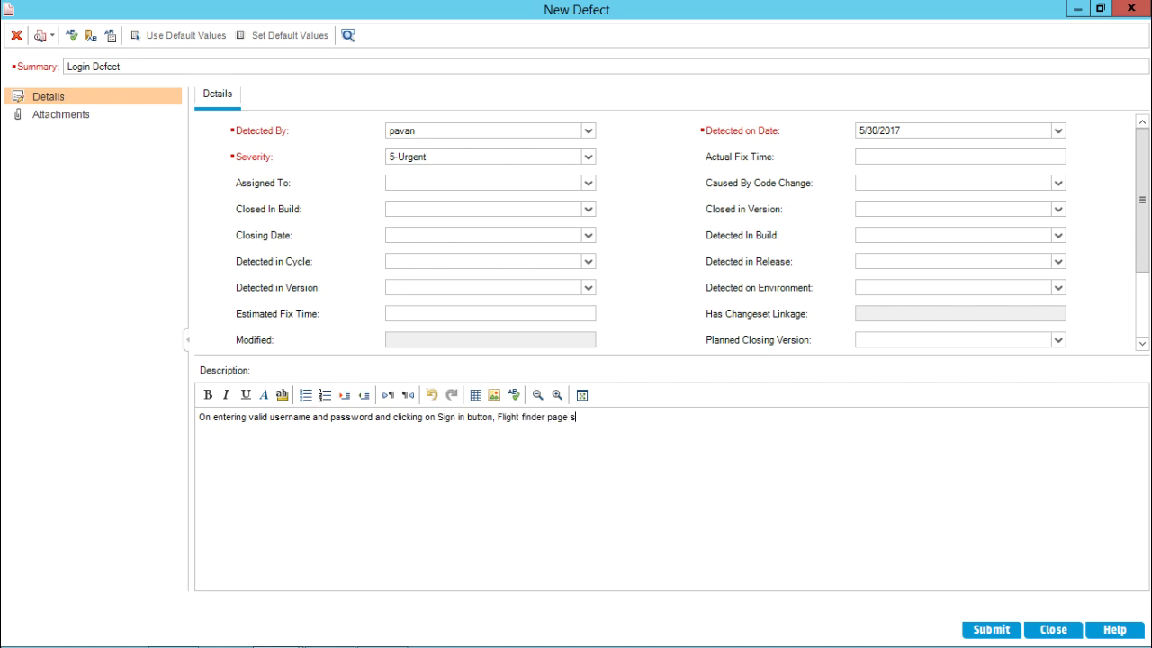
pyautogui.press('BackSpace')
pyautogui.write('is not displayed.')
pyautogui.press('Return')
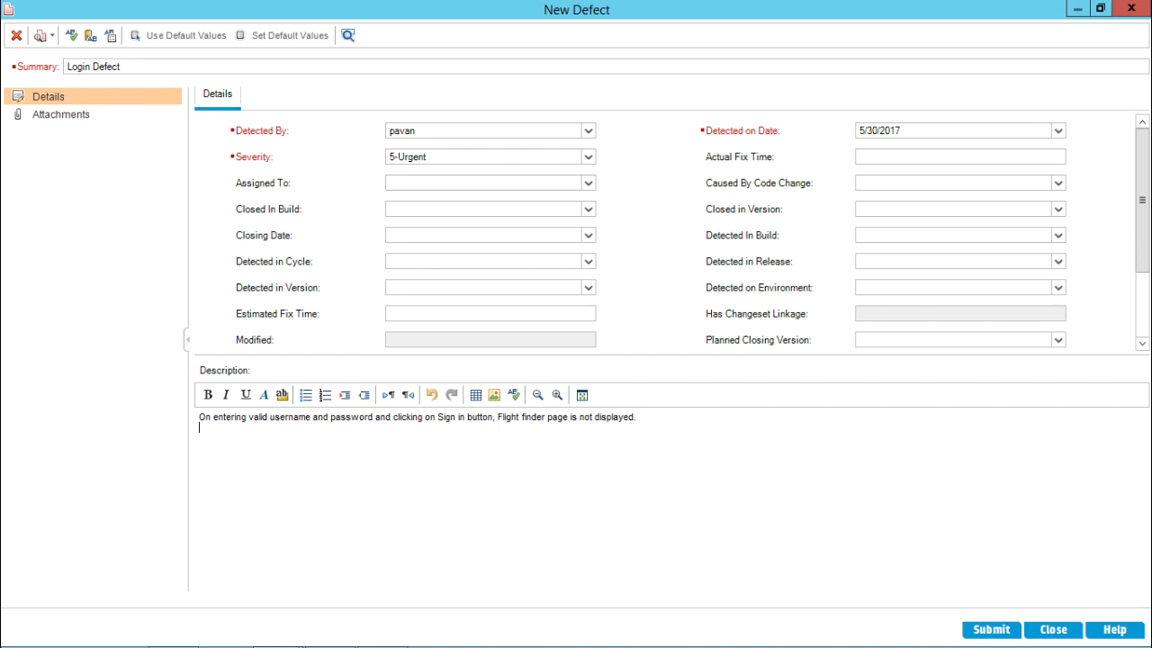
# - Set the defect's severity to 3-High and assign it to the third user in the user list
pyautogui.click(587, 156)
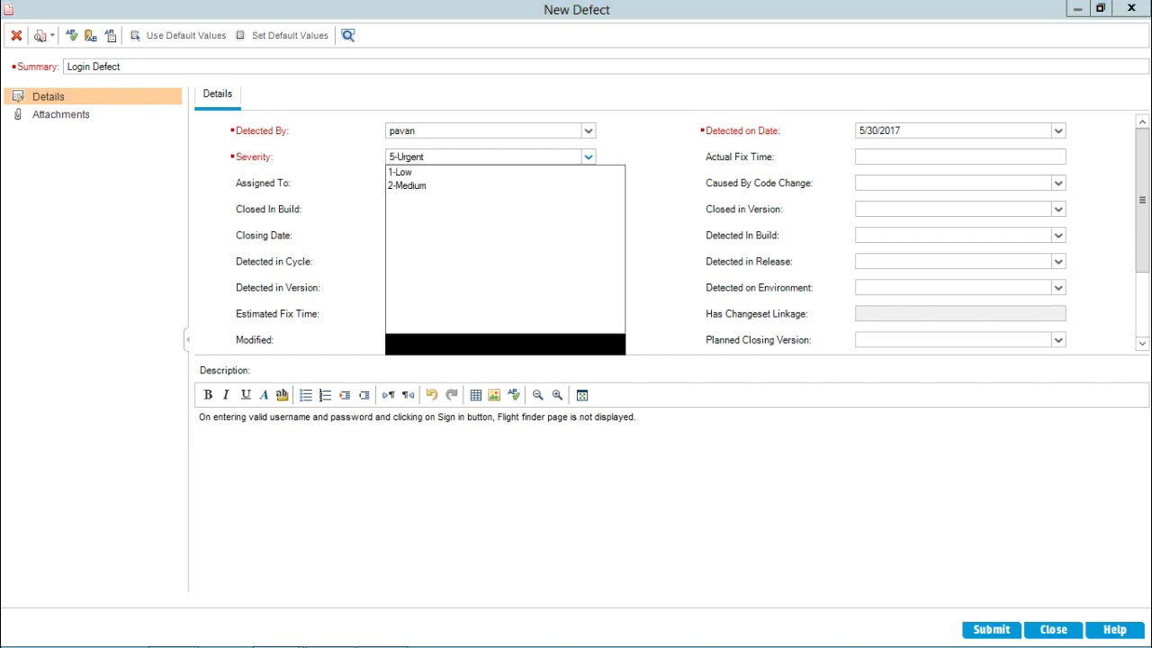
pyautogui.click(400, 199)
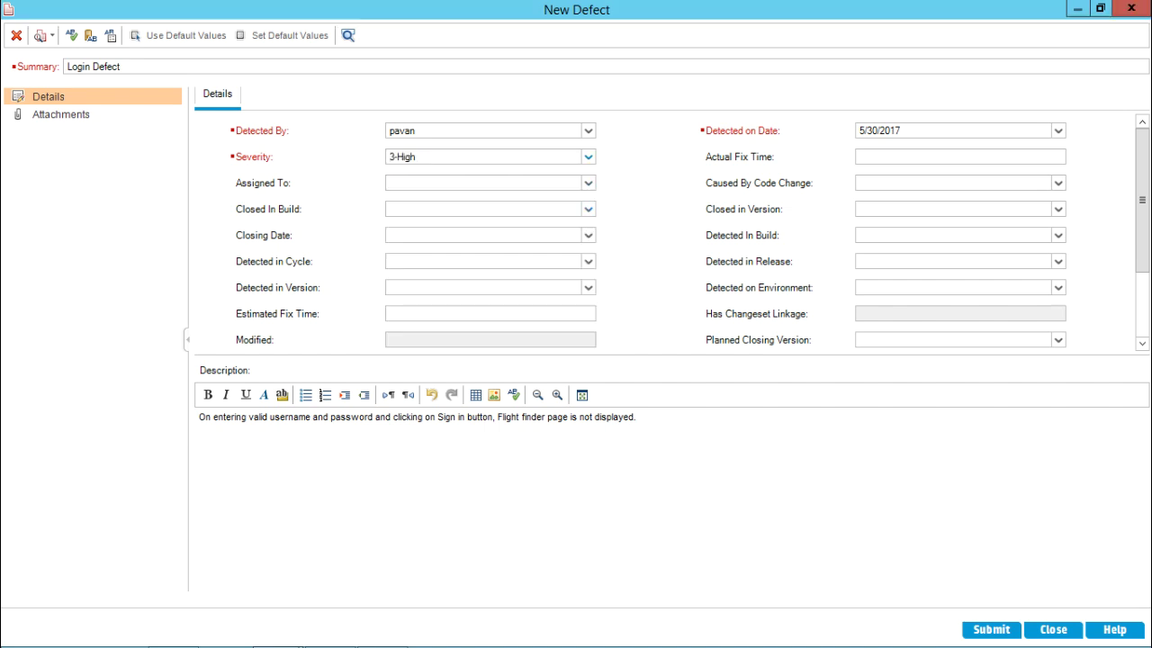
pyautogui.click(587, 182)
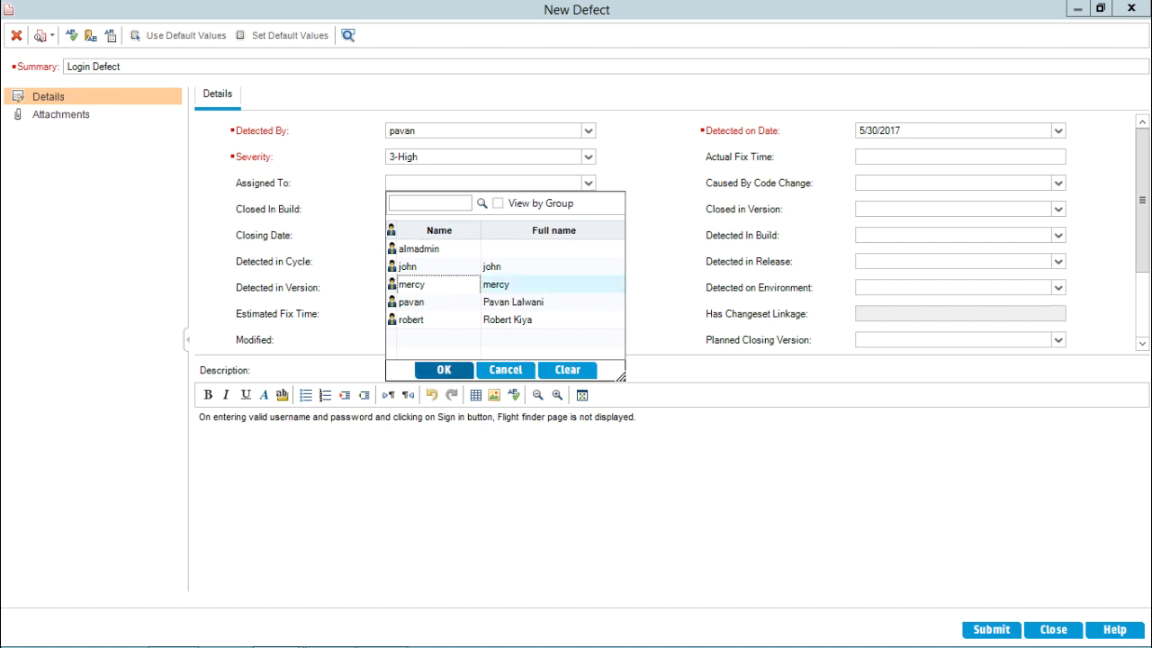
pyautogui.click(444, 370)
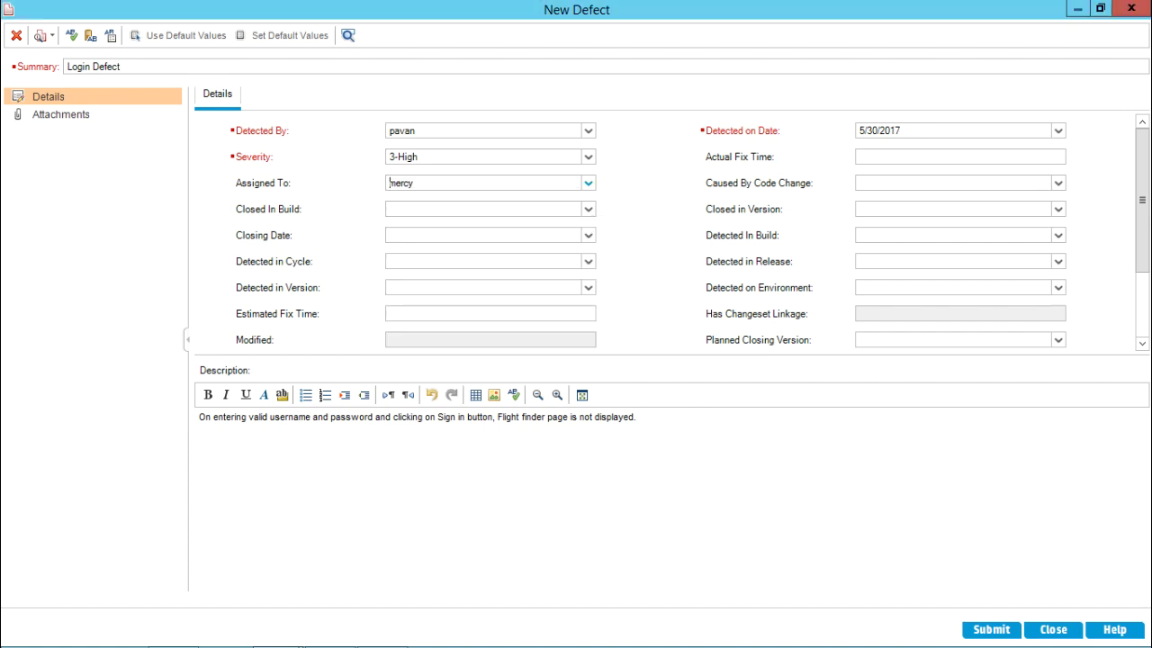
# - Enlarge the details area, check the available status options and set the defect's priority to 5-Urgent
pyautogui.moveTo(1140, 200); pyautogui.dragTo(1141, 239)
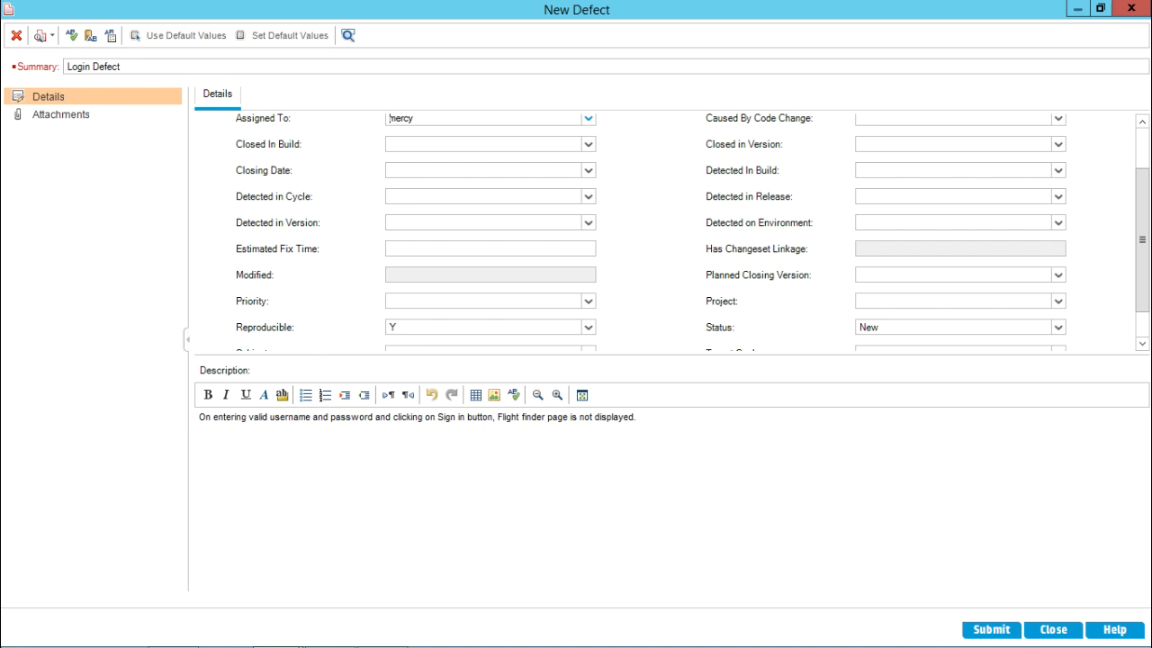
pyautogui.moveTo(673, 355); pyautogui.dragTo(673, 422)
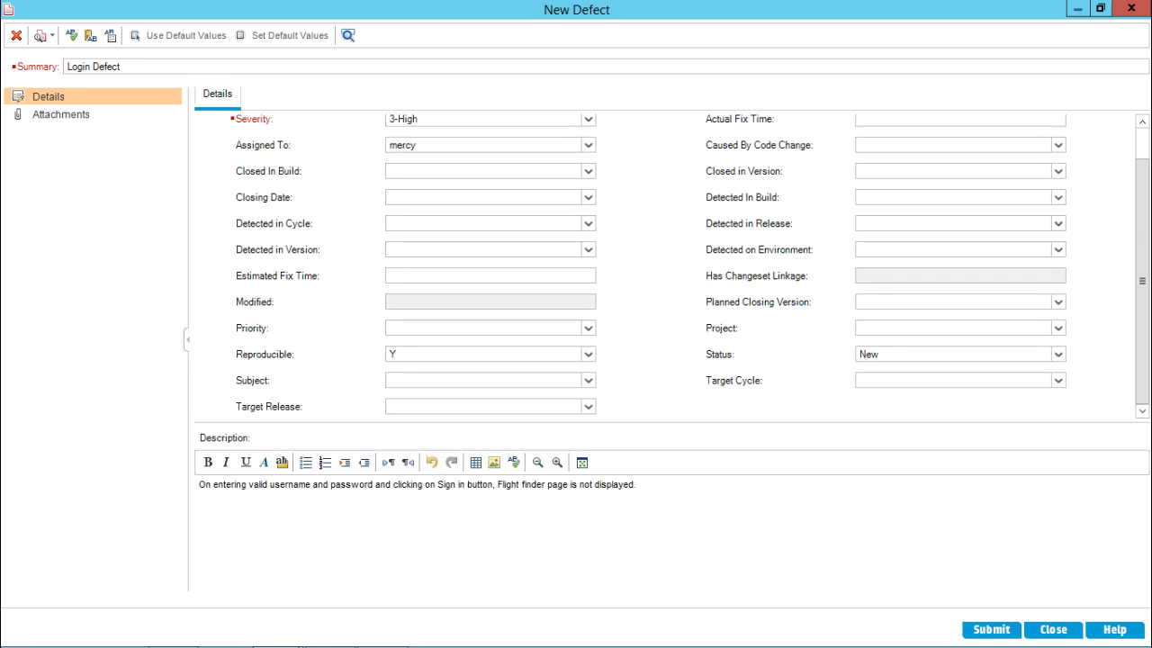
pyautogui.click(1057, 353)
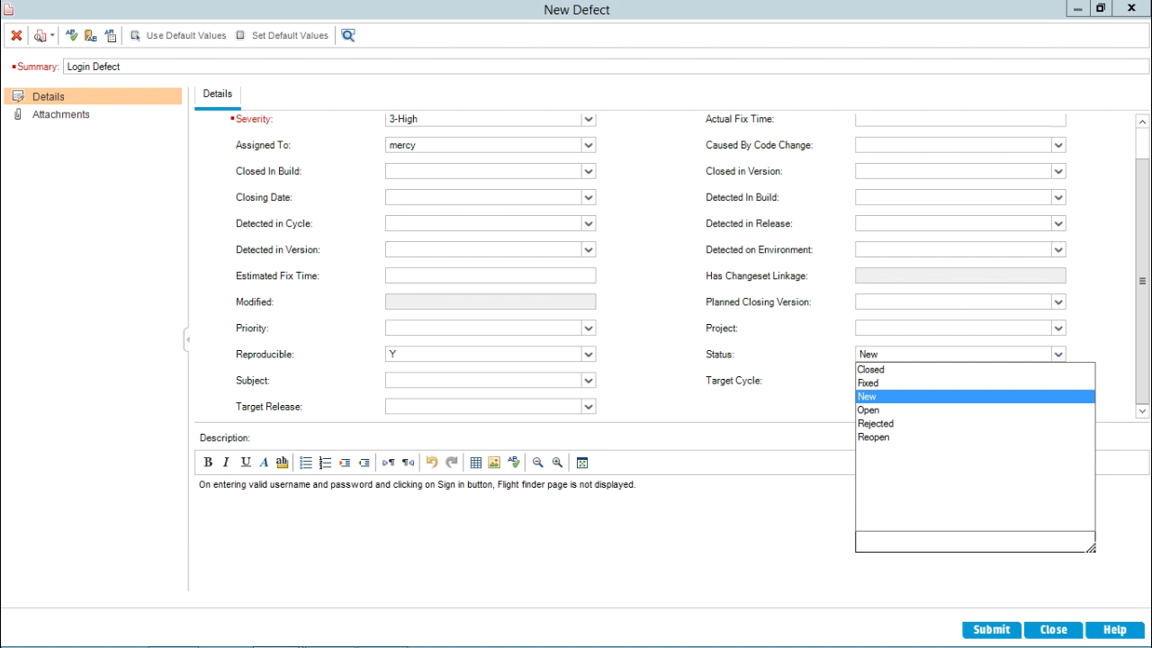
pyautogui.press('Escape')
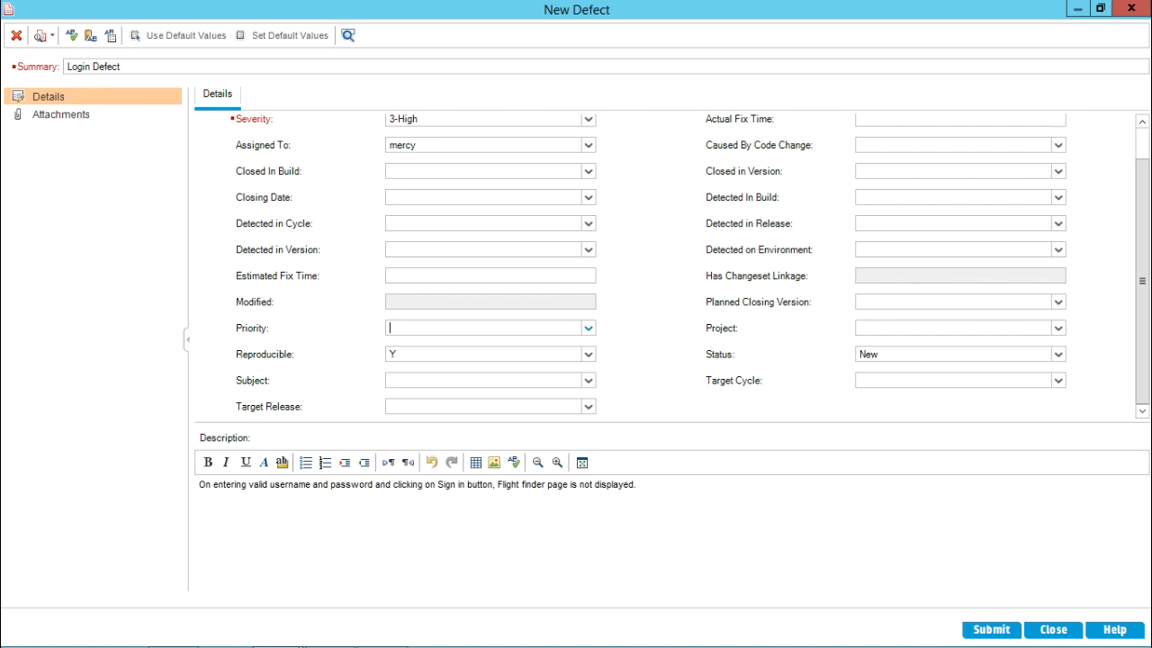
pyautogui.click(588, 328)
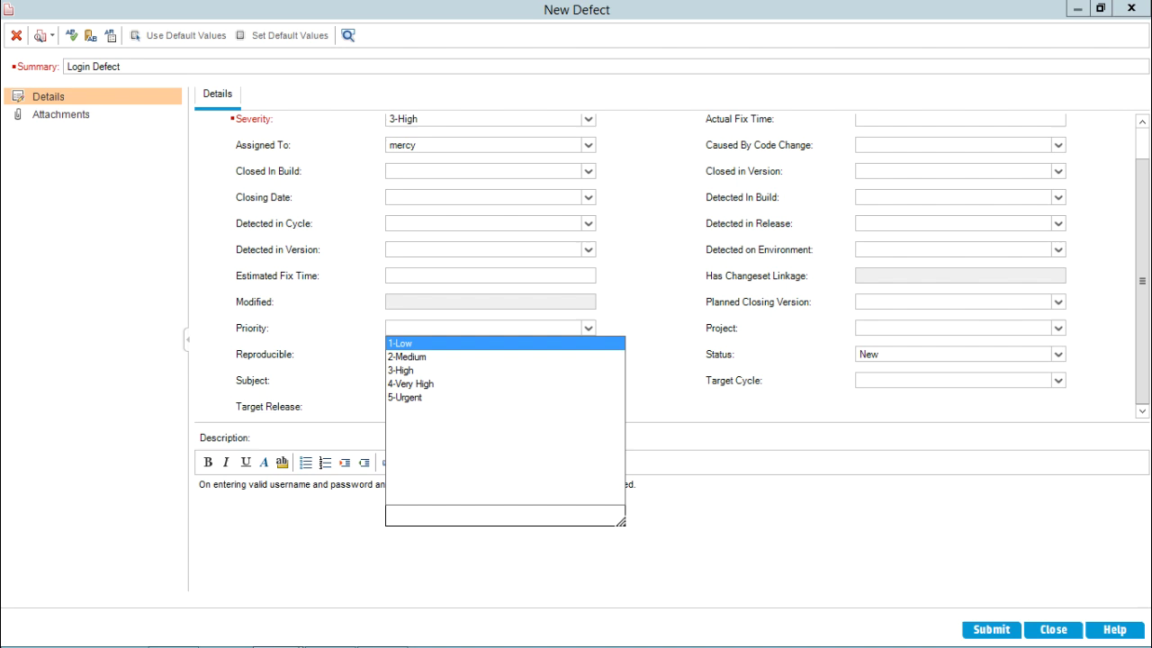
pyautogui.press('Down')
pyautogui.press('Down')
pyautogui.press('Down')
pyautogui.press('Down')
pyautogui.press('Return')
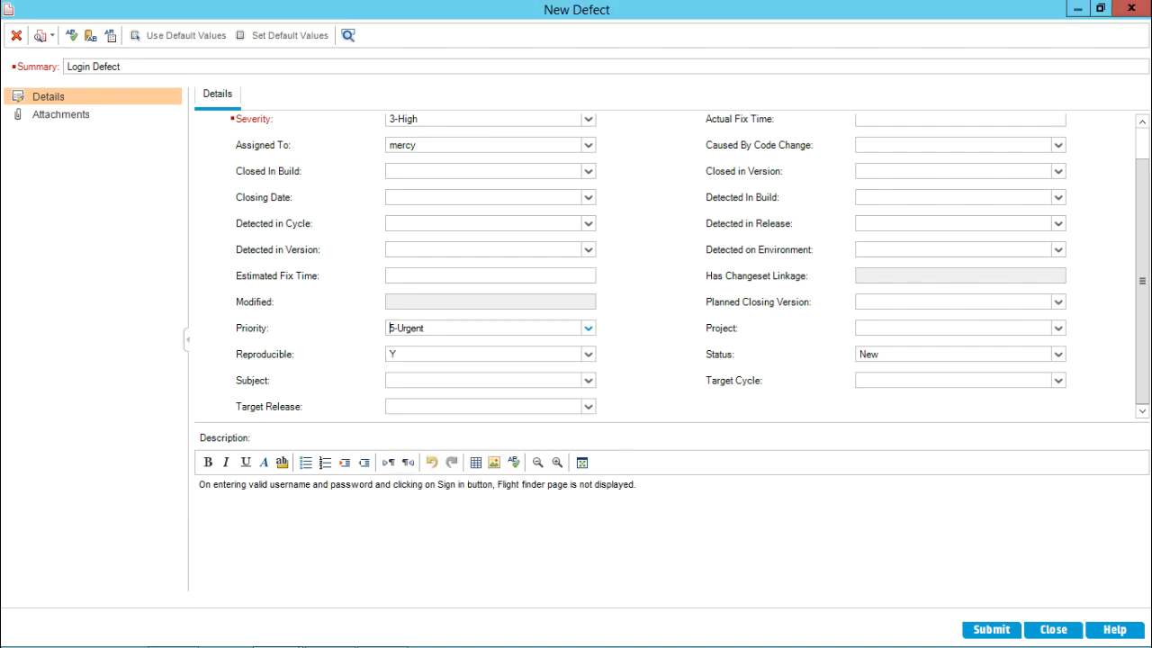
# - Raise the defect's severity to 5-Urgent, submit the defect and close the new defect form
pyautogui.scroll(1, 489, 234)
pyautogui.click(587, 157)
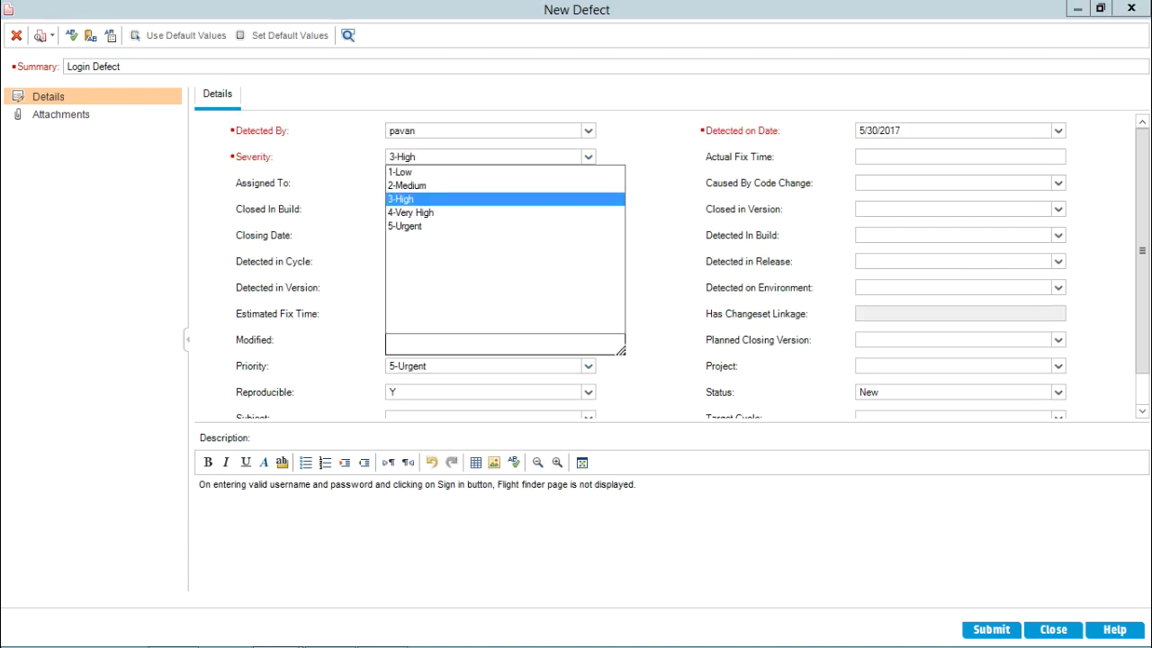
pyautogui.click(415, 224)
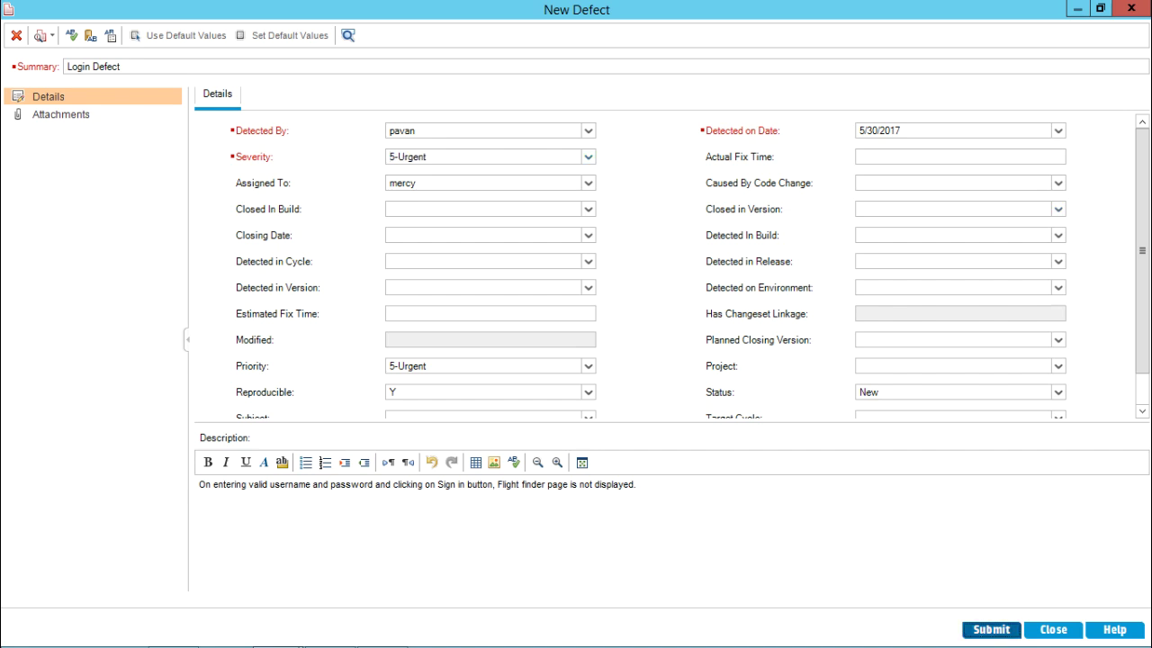
pyautogui.click(991, 629)
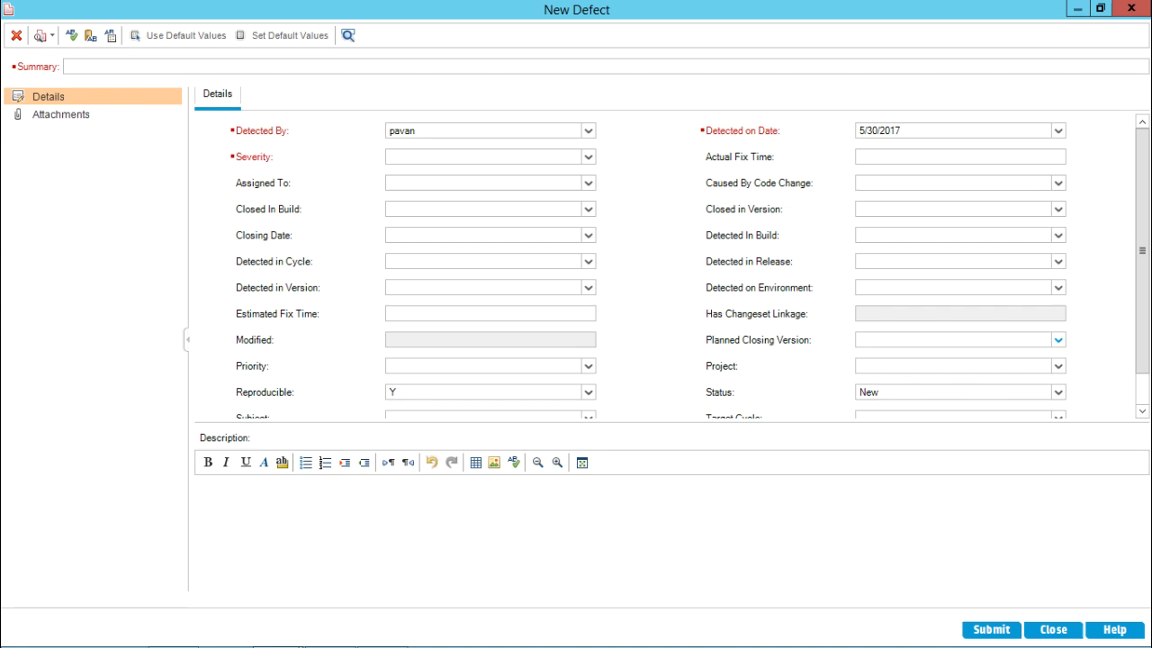
pyautogui.click(1130, 8)
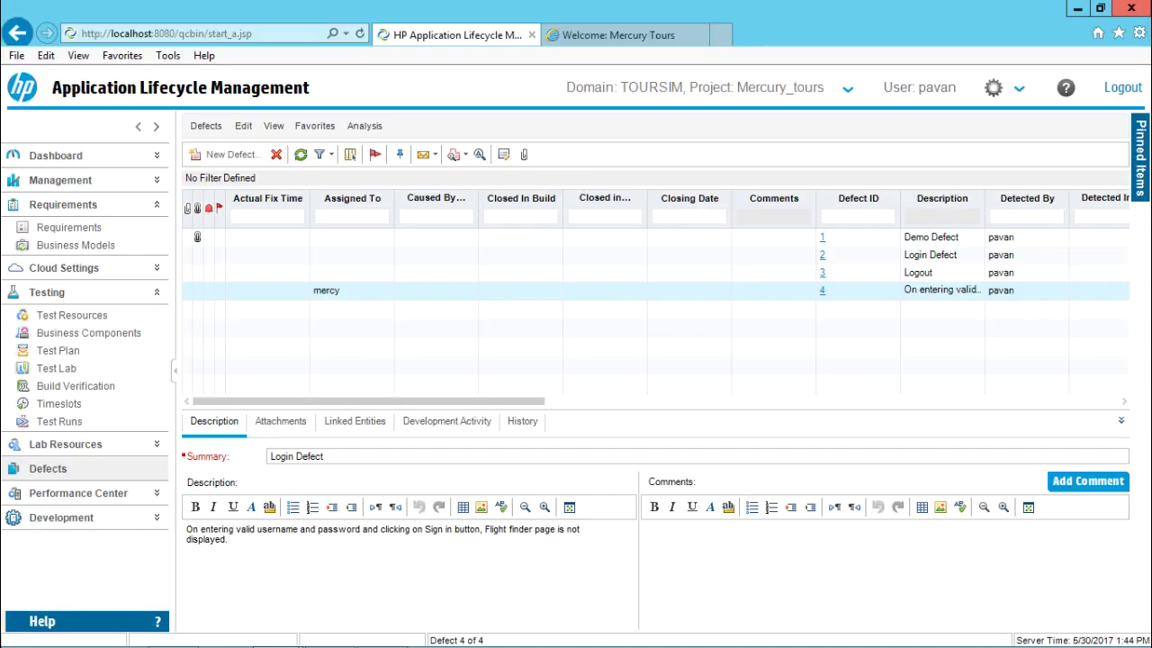
# - Widen the Description column of the defects grid to fit the new defect's long description
pyautogui.moveTo(368, 401); pyautogui.dragTo(501, 400)
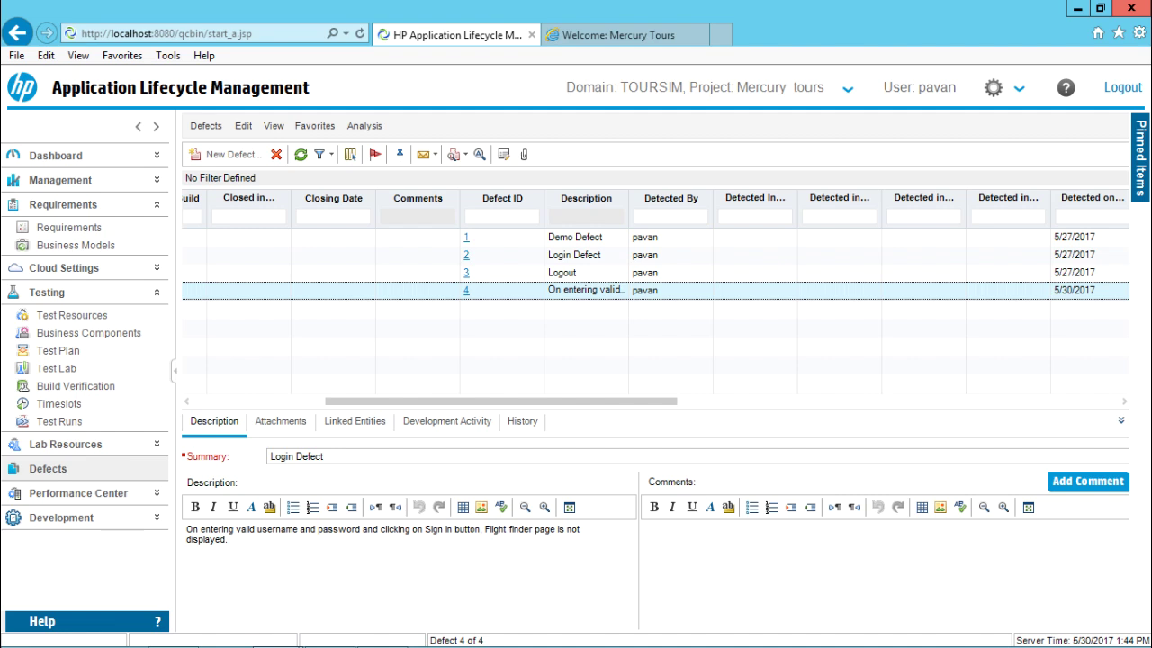
pyautogui.moveTo(628, 197); pyautogui.dragTo(897, 198)
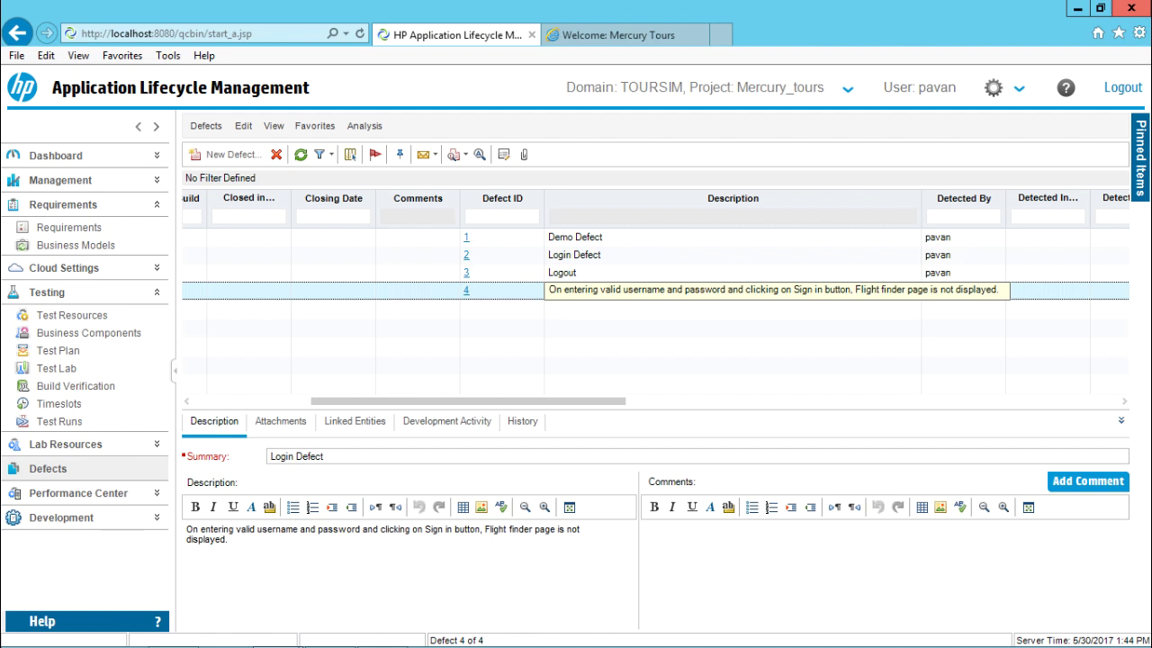
pyautogui.moveTo(467, 400); pyautogui.dragTo(350, 400)
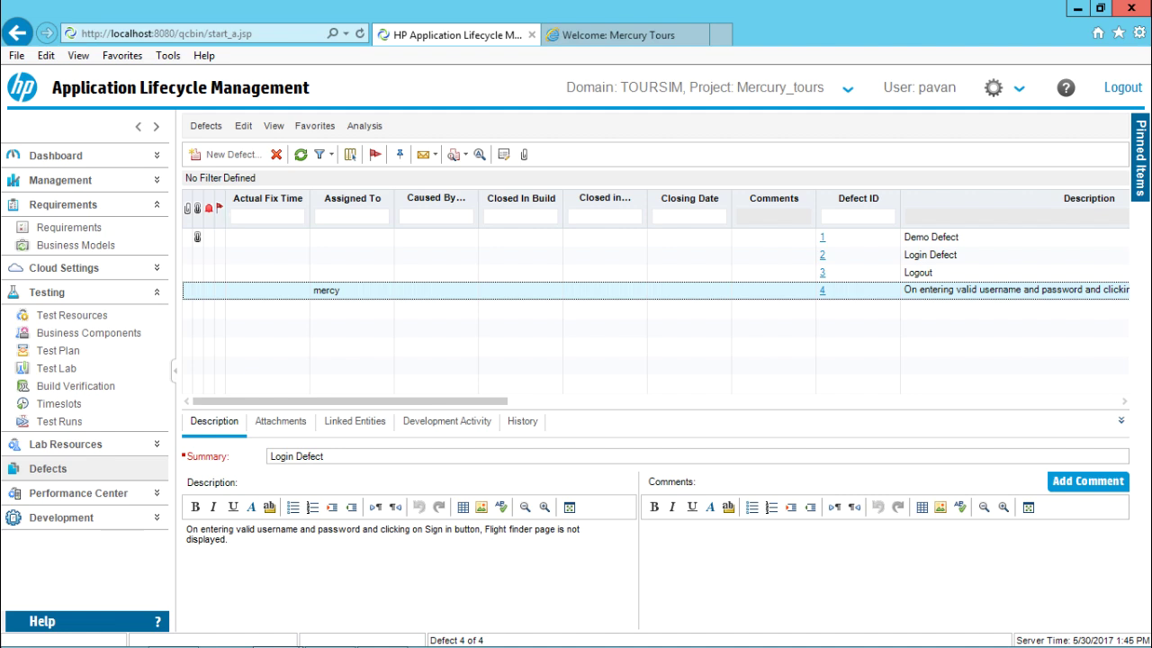
# - Review the new defect's comments, attachments, linked entities, development activity and change history, ending on its description
pyautogui.click(645, 529)
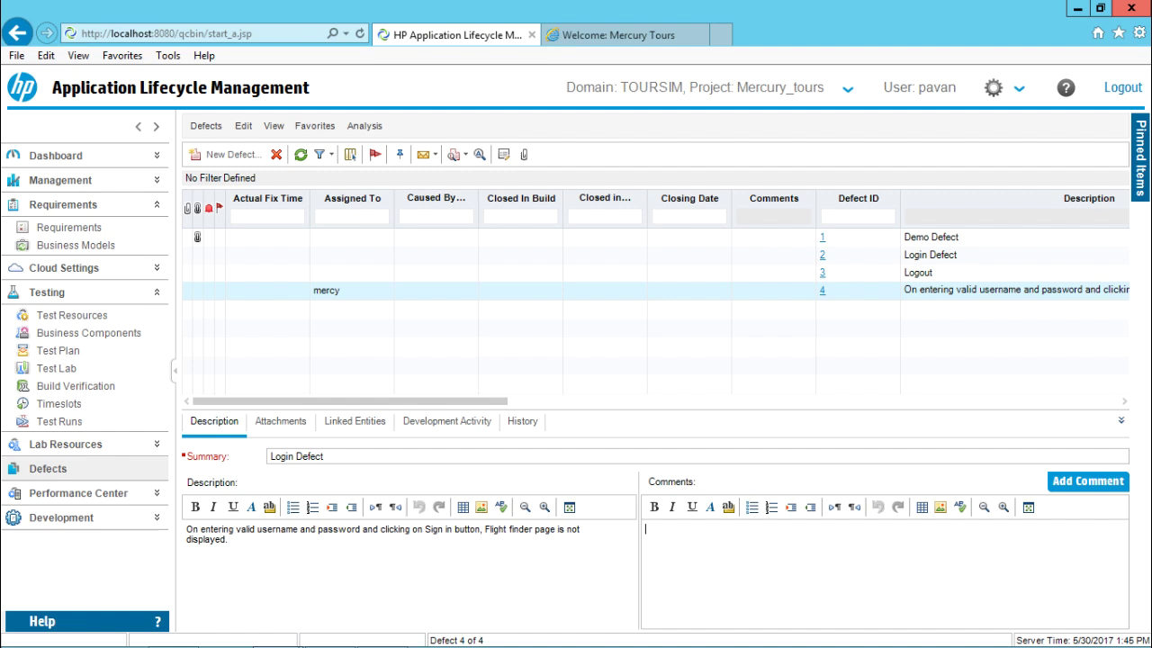
pyautogui.click(280, 421)
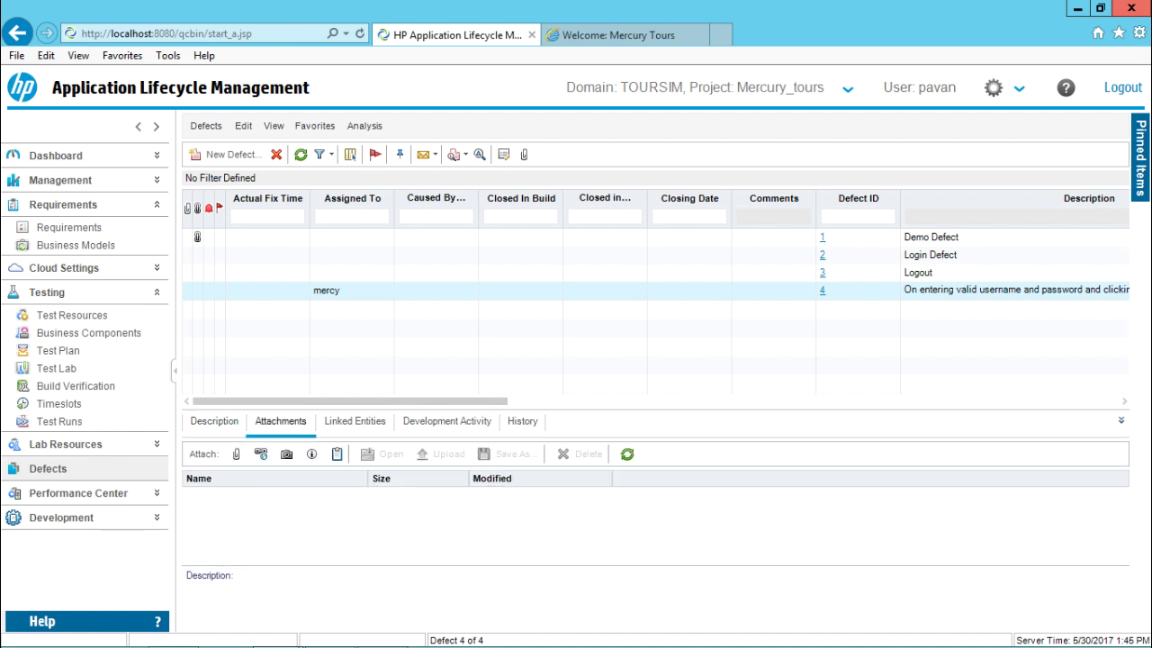
pyautogui.click(355, 421)
pyautogui.click(446, 421)
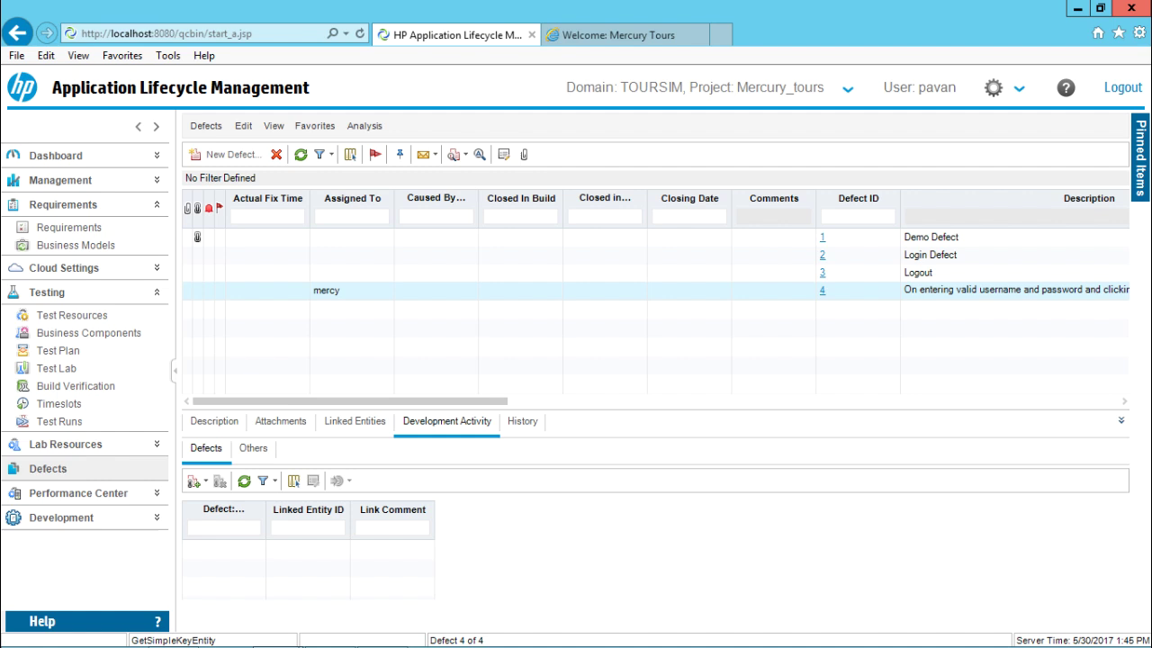
pyautogui.click(522, 421)
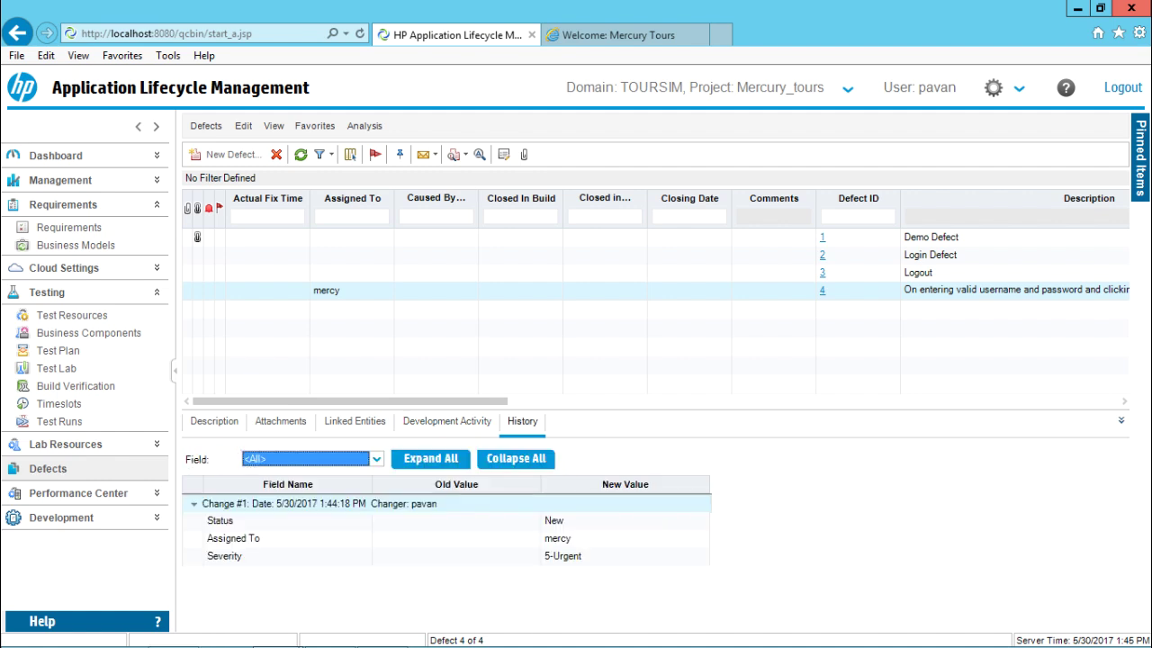
pyautogui.click(213, 421)
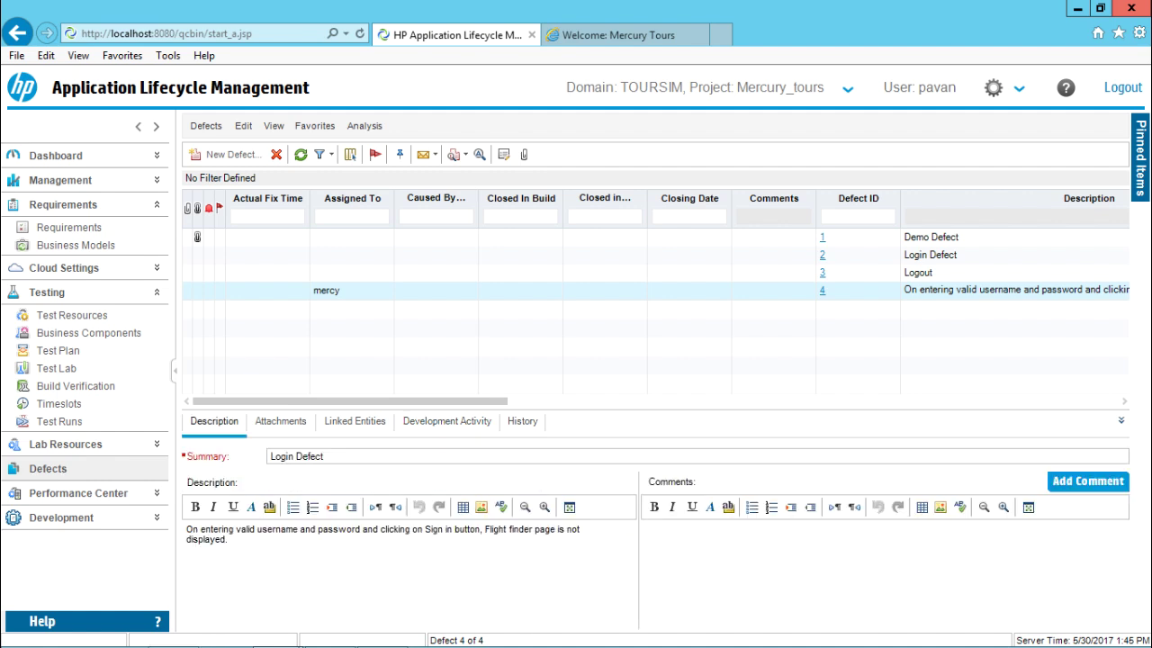
pyautogui.click(280, 421)
pyautogui.click(355, 421)
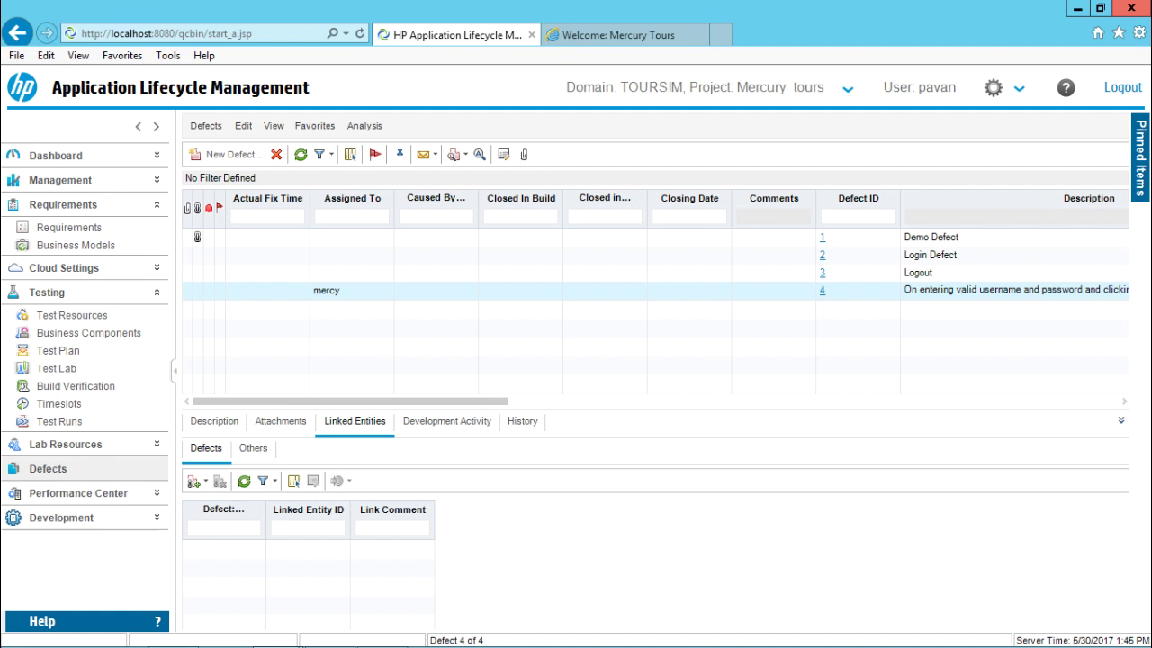
pyautogui.click(214, 421)
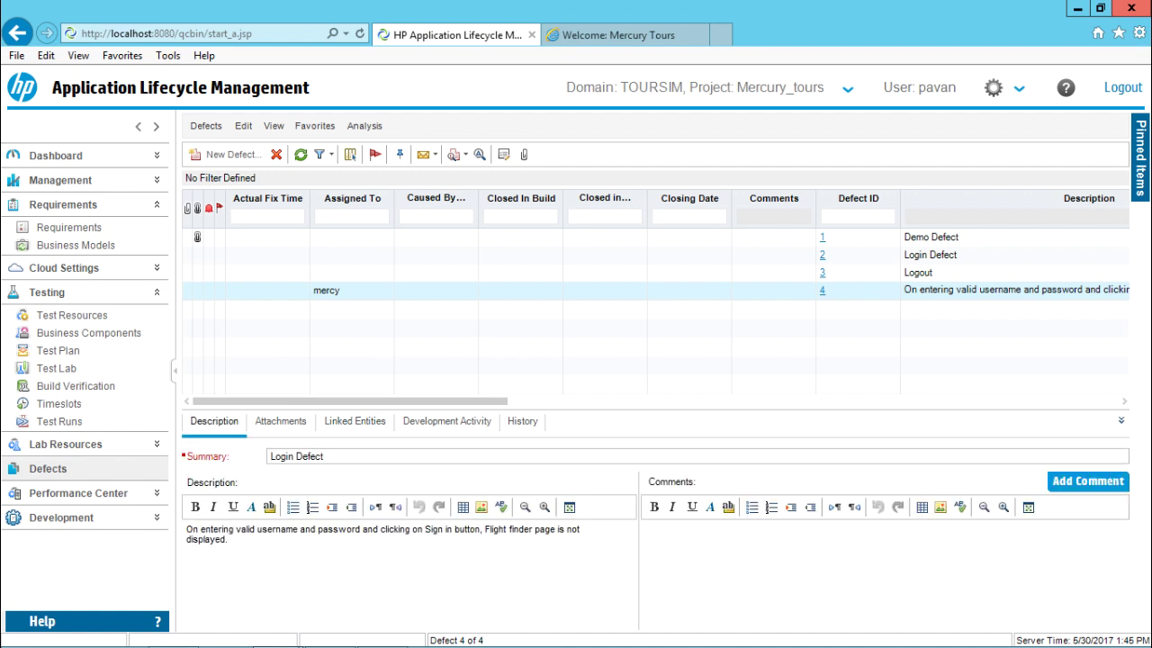